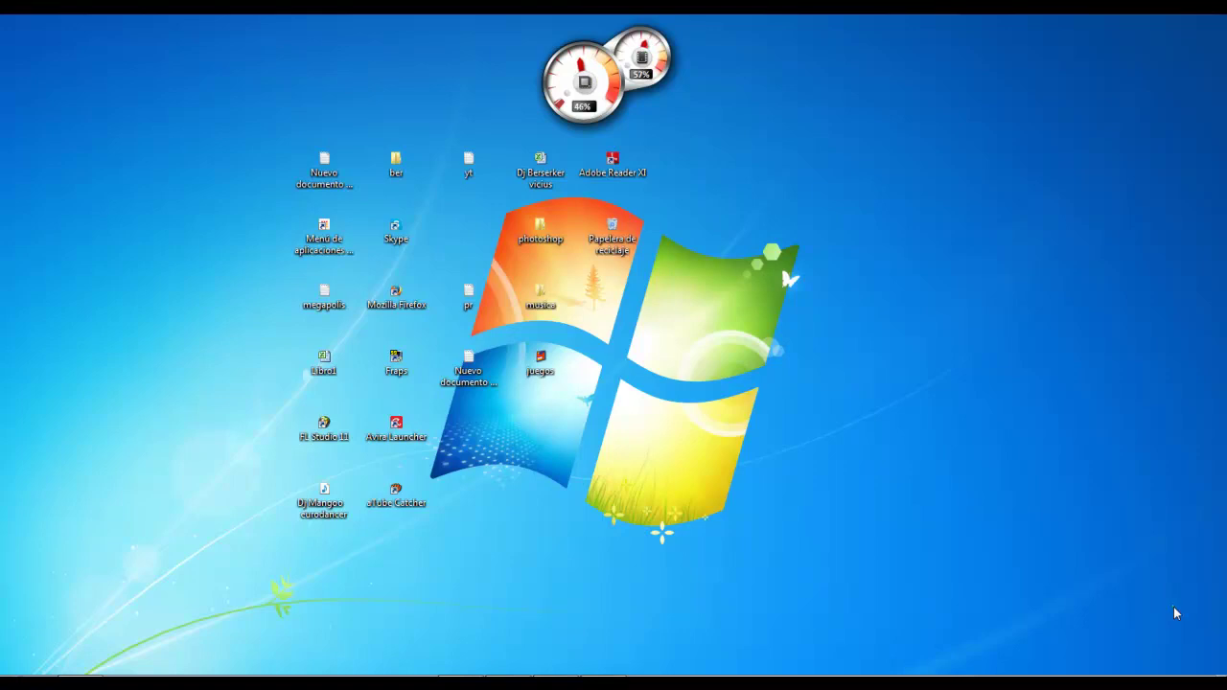
right_click(606, 251)
right_click(541, 227)
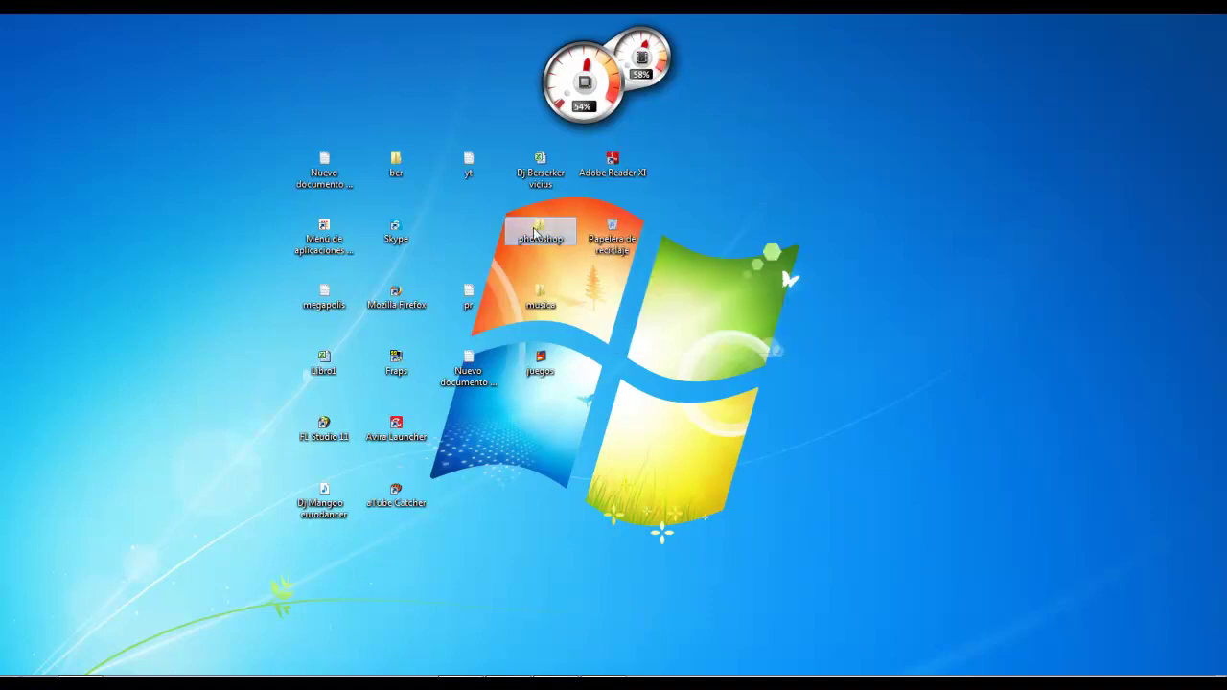
click(976, 403)
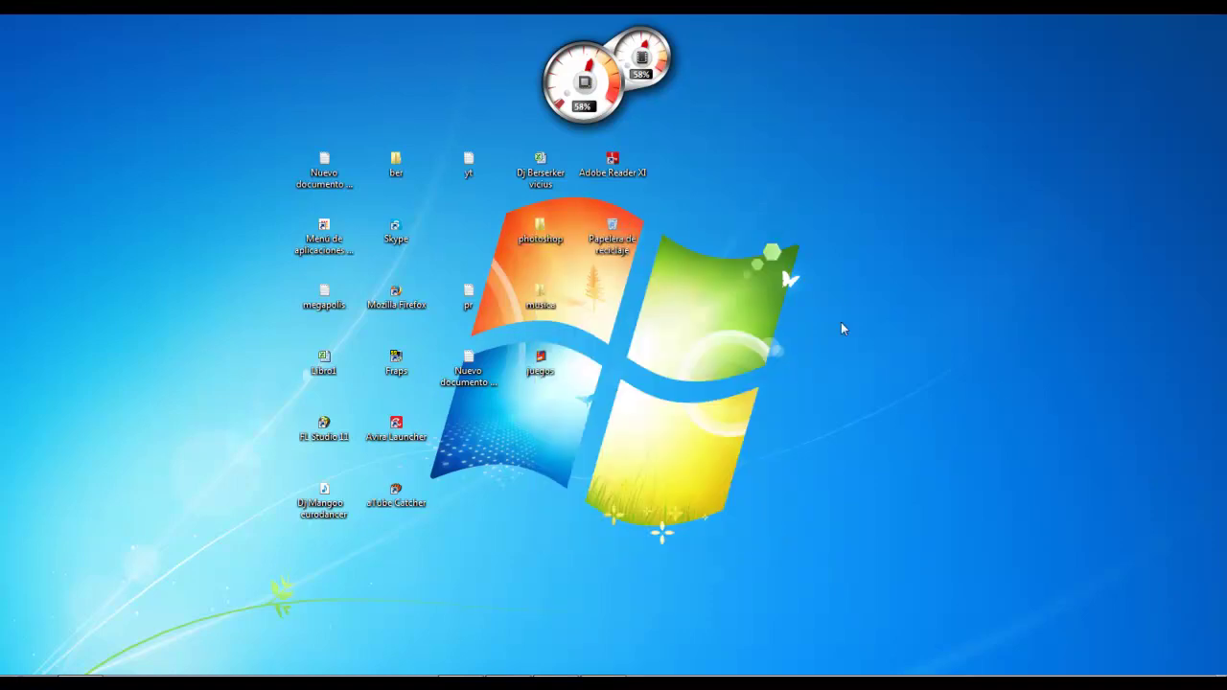
right_click(533, 234)
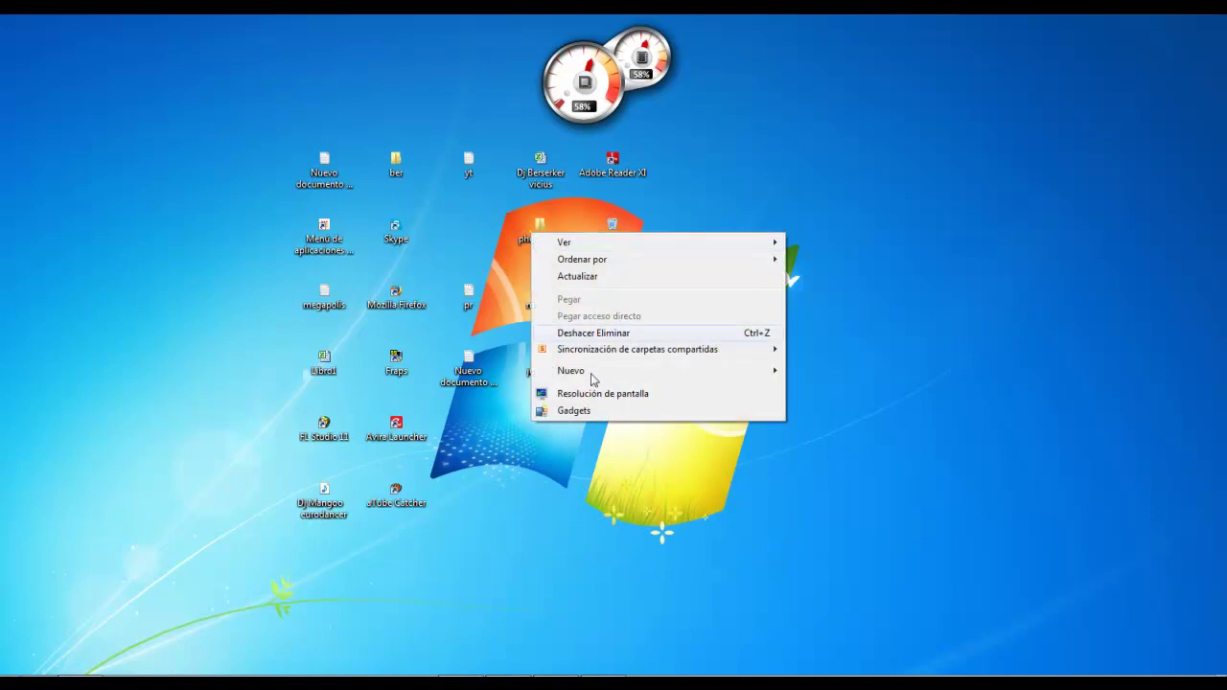
click(537, 230)
right_click(535, 229)
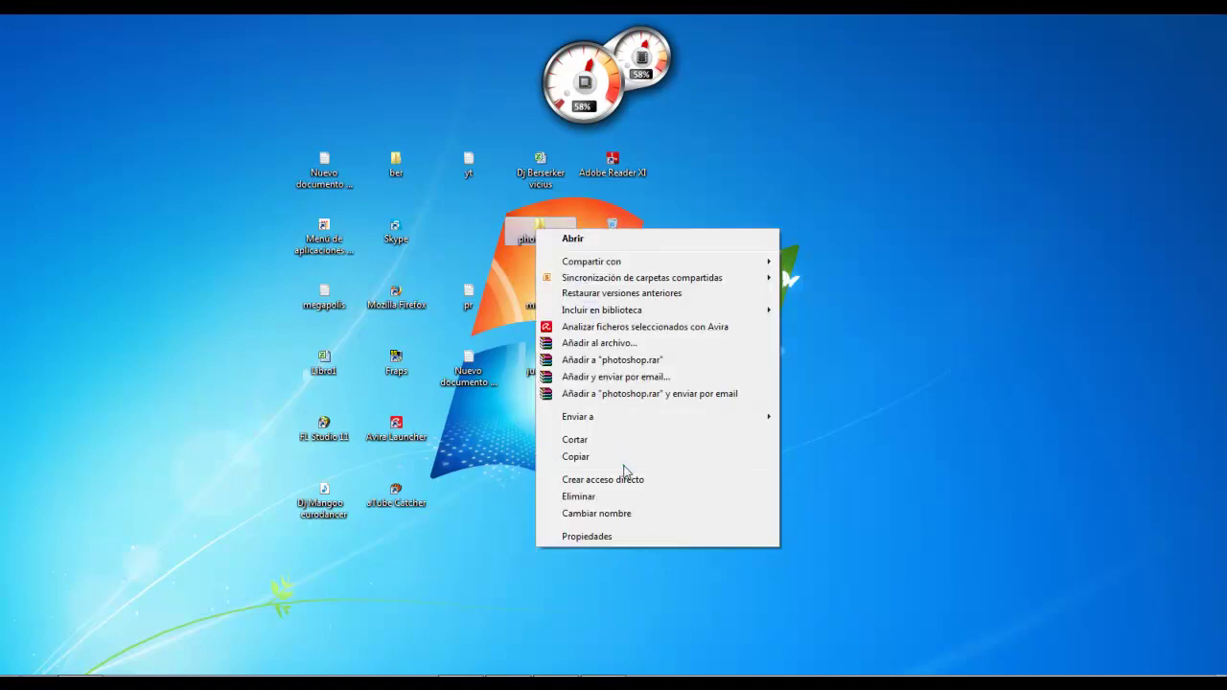
click(611, 235)
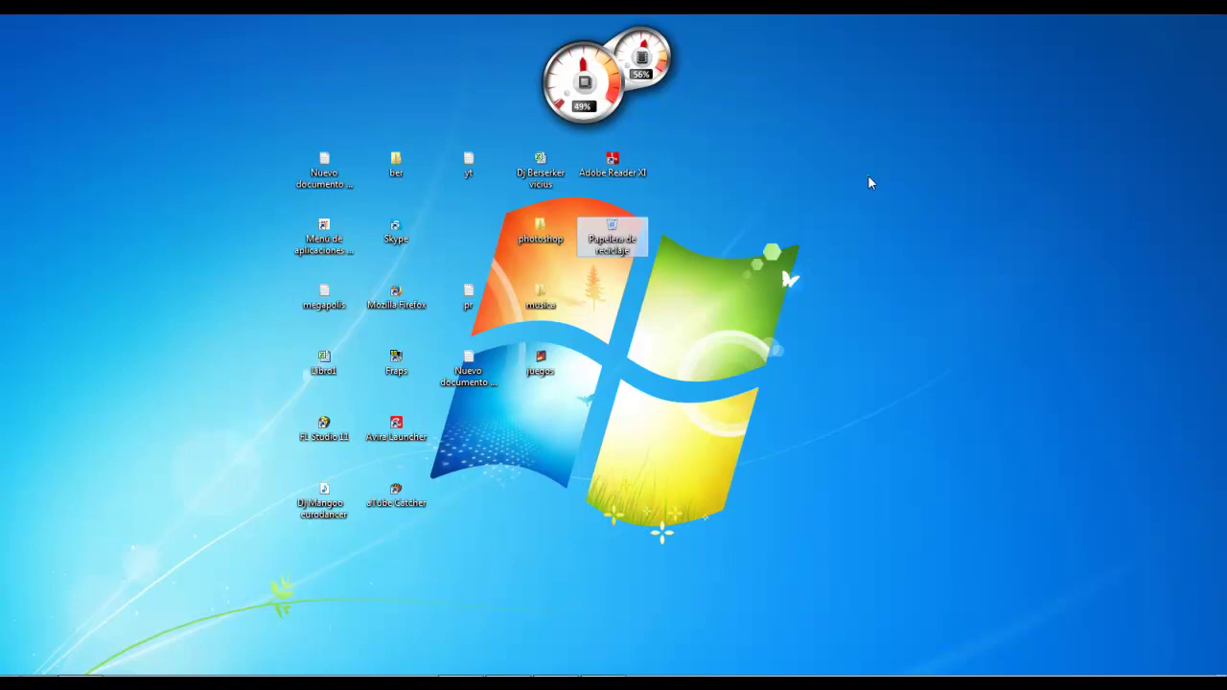
Step: Move the pr and musica desktop icons together into the empty space four columns to the right in the same row
drag(623, 286, 489, 305)
drag(591, 293, 459, 311)
drag(543, 305, 831, 305)
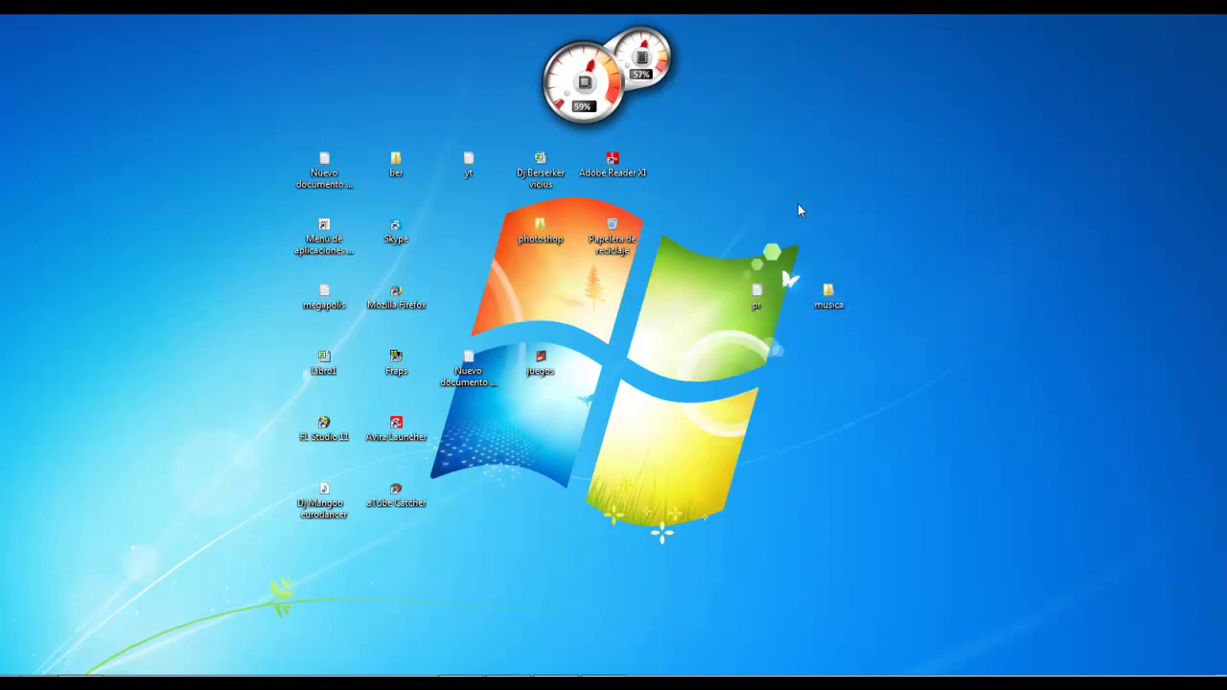
Step: Move the pr and musica icons together back to their original places below the photoshop folder's row
drag(865, 259, 677, 336)
click(830, 297)
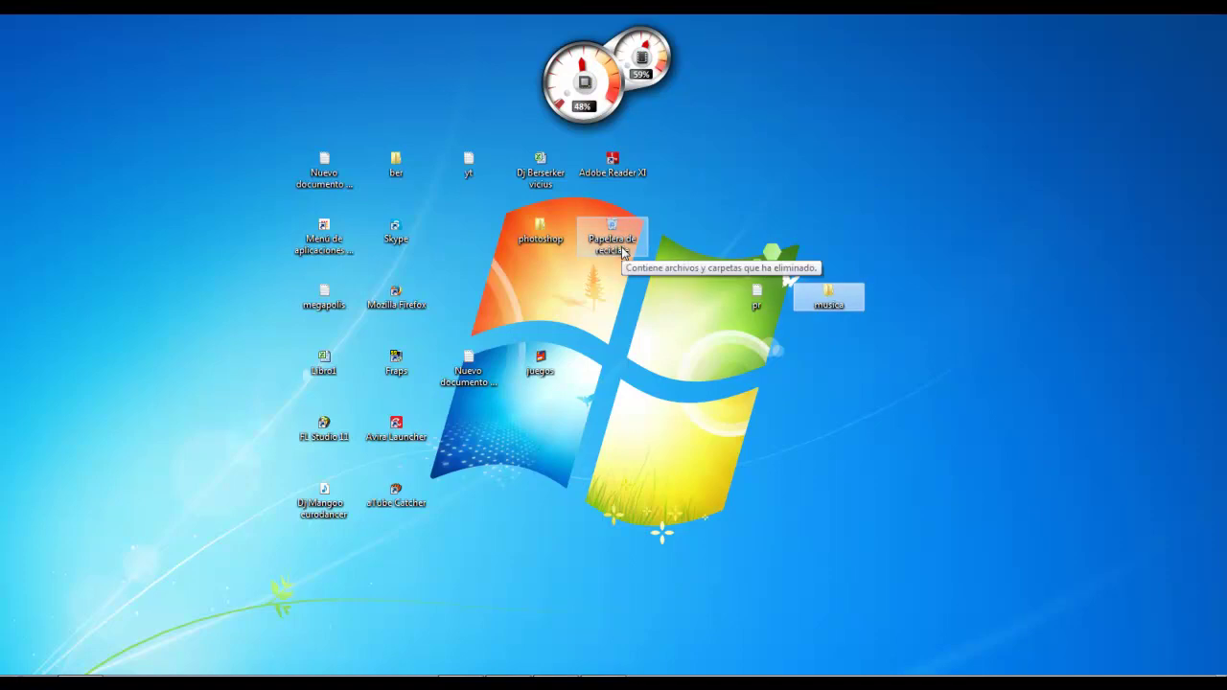
click(837, 244)
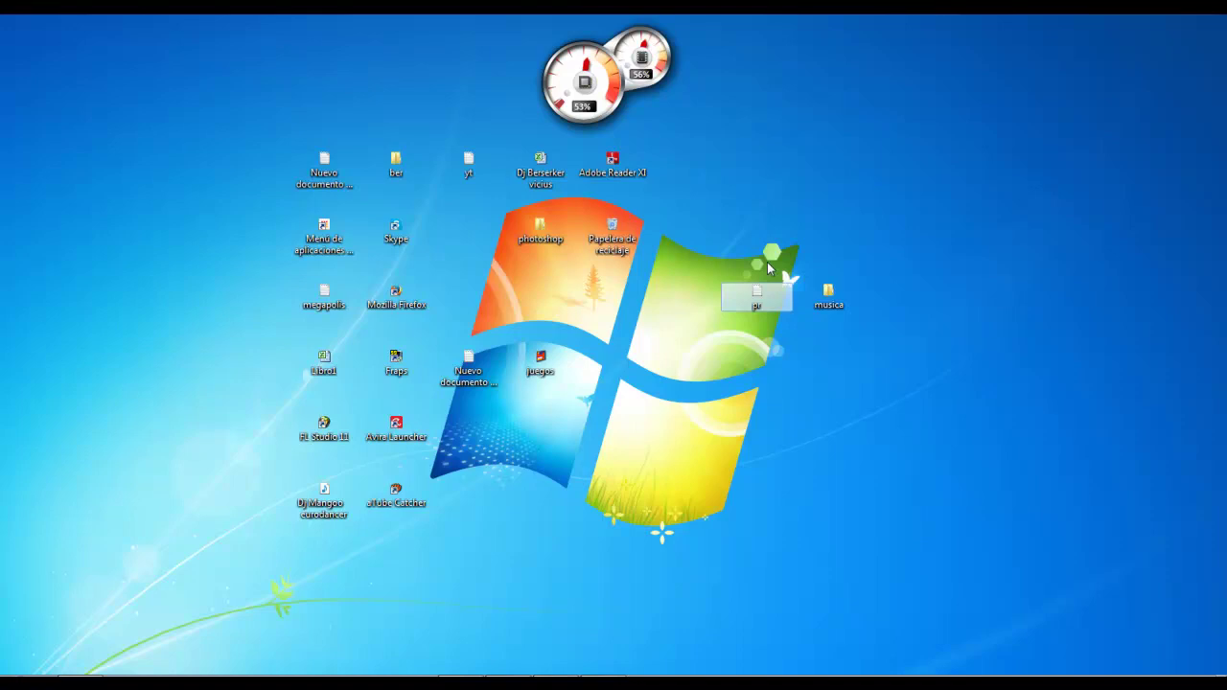
drag(907, 252, 487, 302)
click(625, 299)
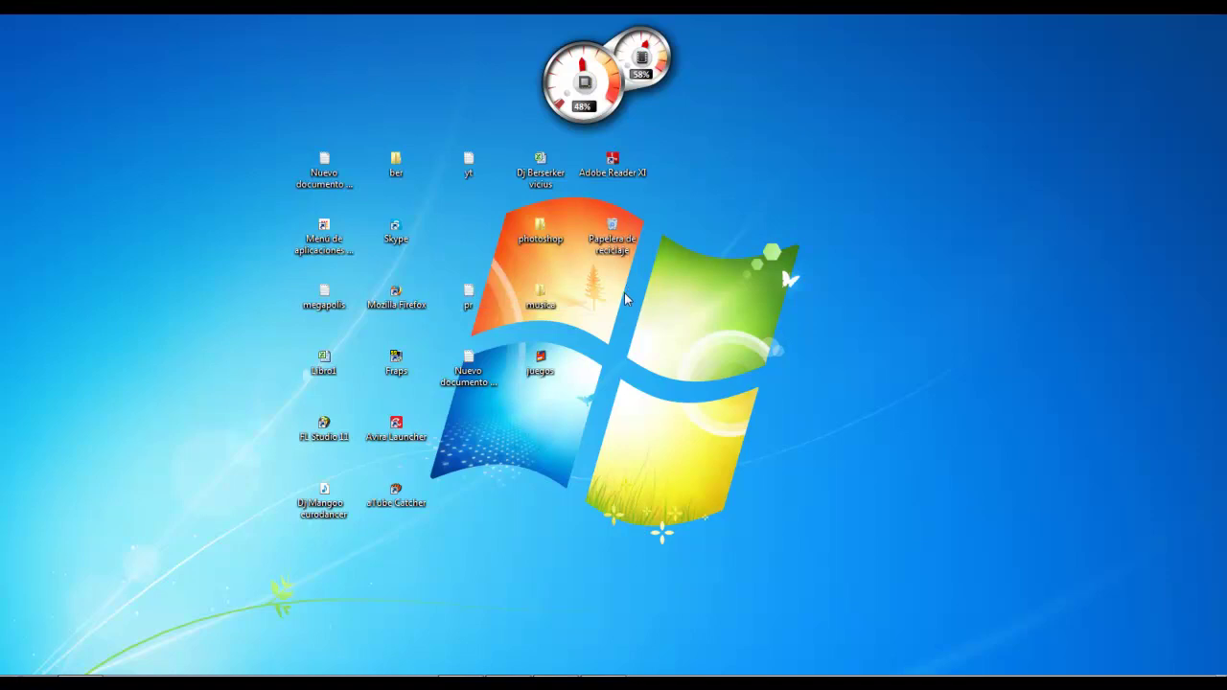
Step: Open the Recycle Bin (Papelera de reciclaje) from the desktop
double_click(614, 241)
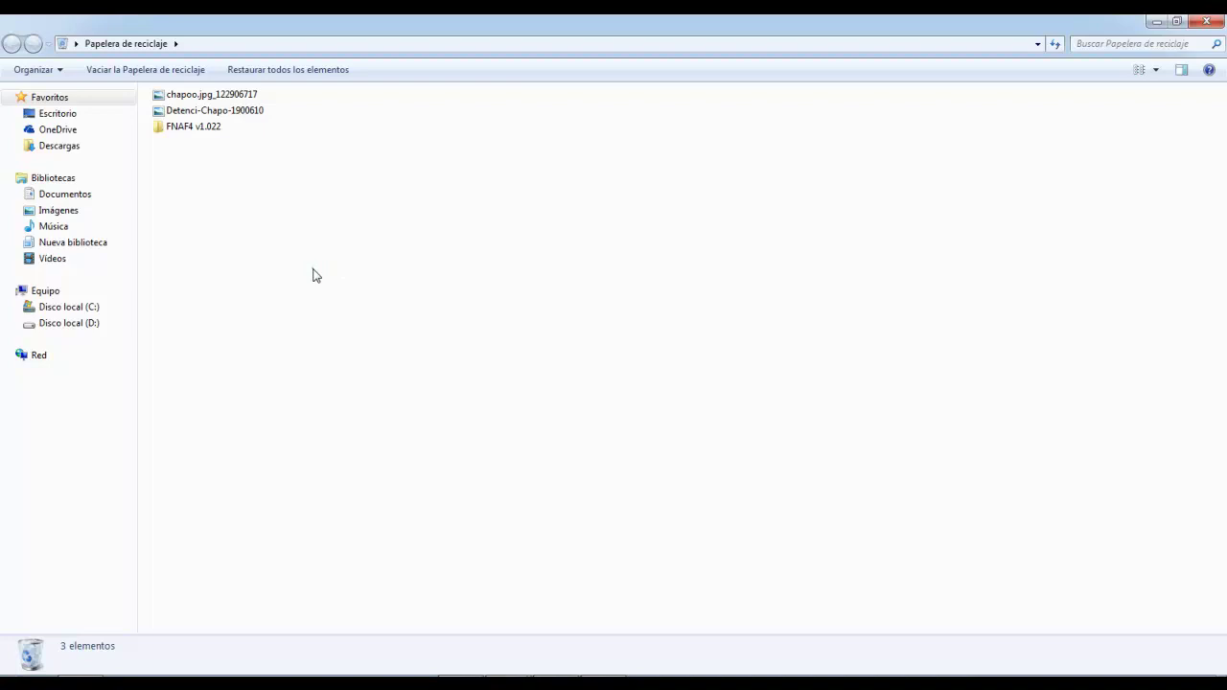
key(super)
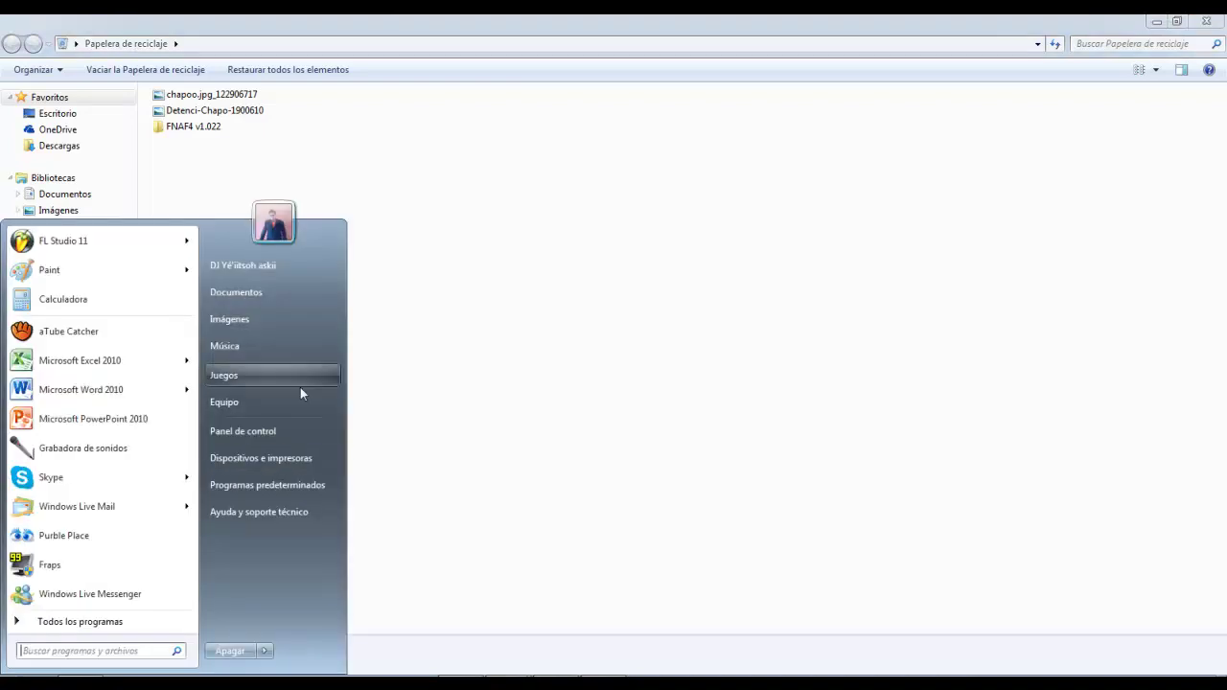
key(super)
key(super+e)
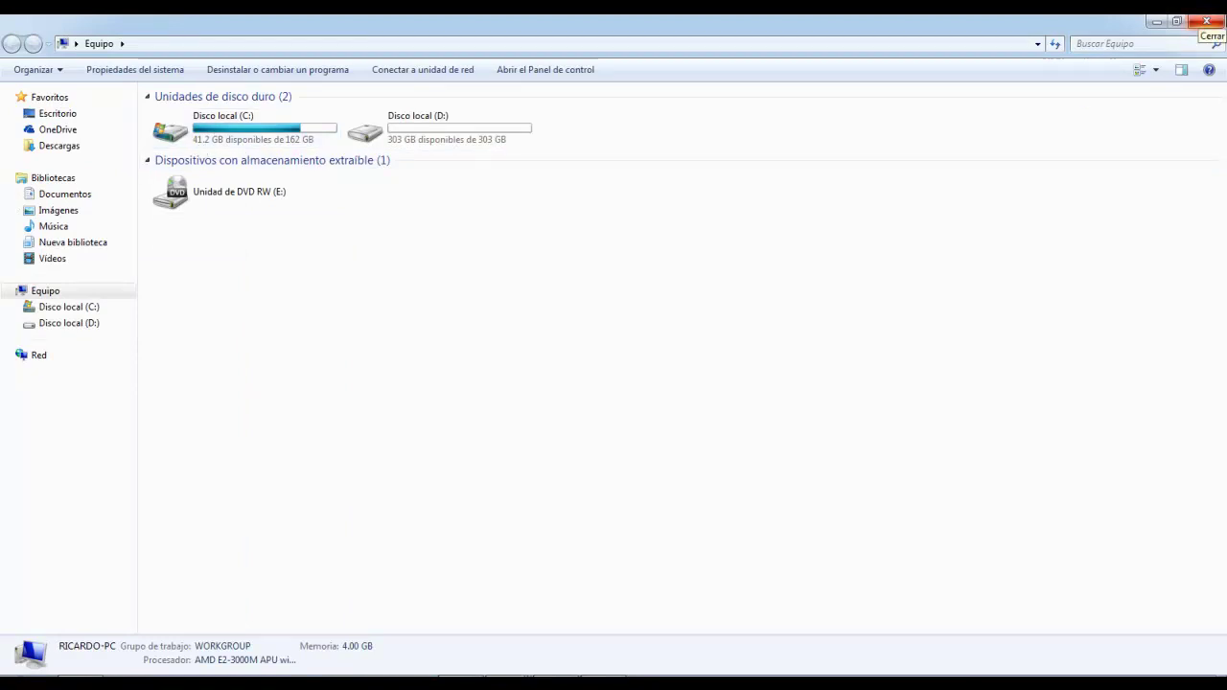
click(1206, 20)
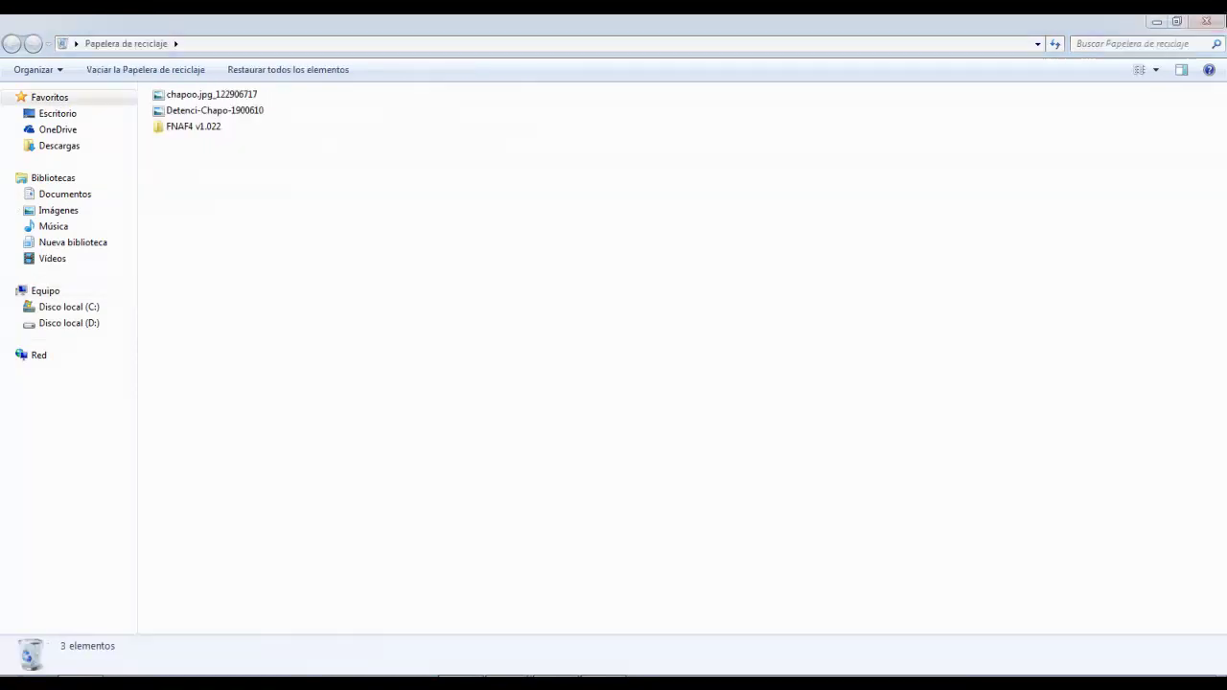
Step: Empty the Recycle Bin, permanently deleting all of its items
click(138, 73)
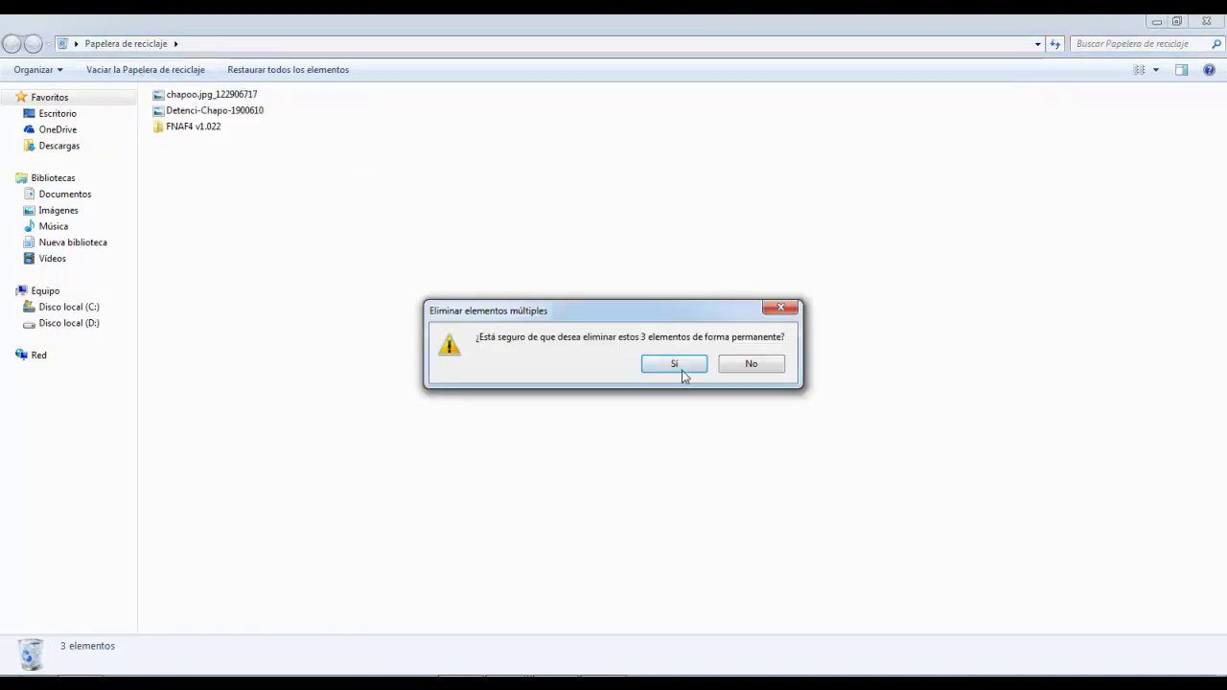
click(685, 365)
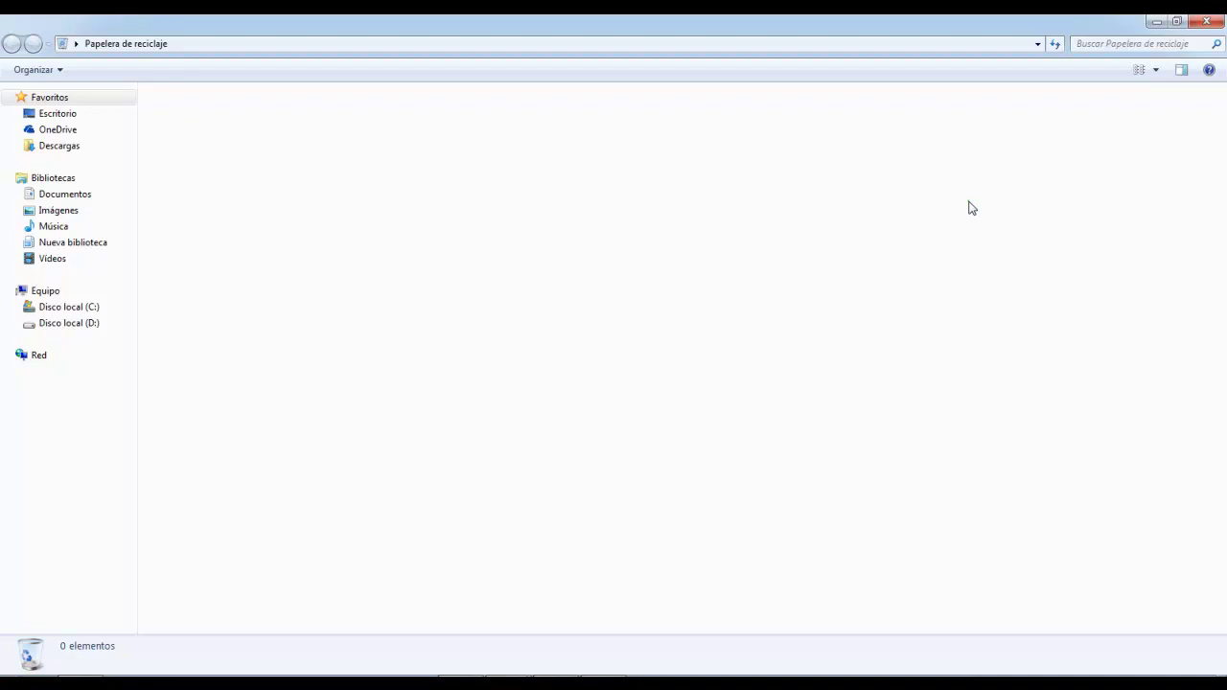
click(658, 662)
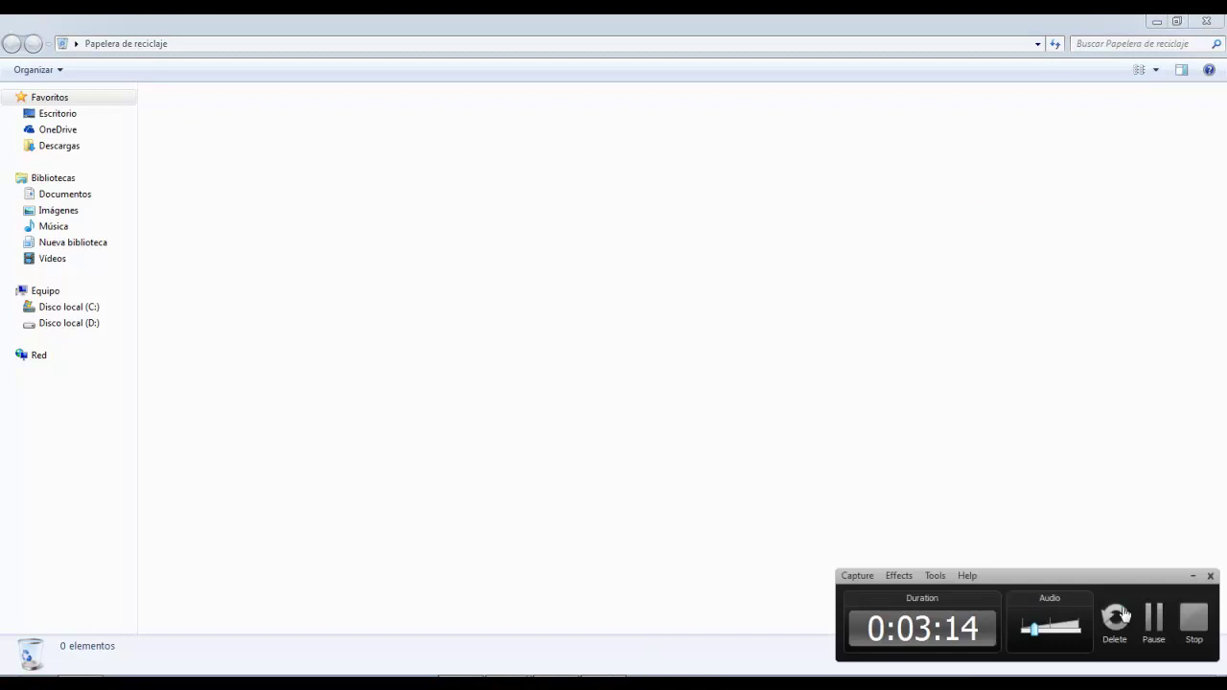
click(1156, 621)
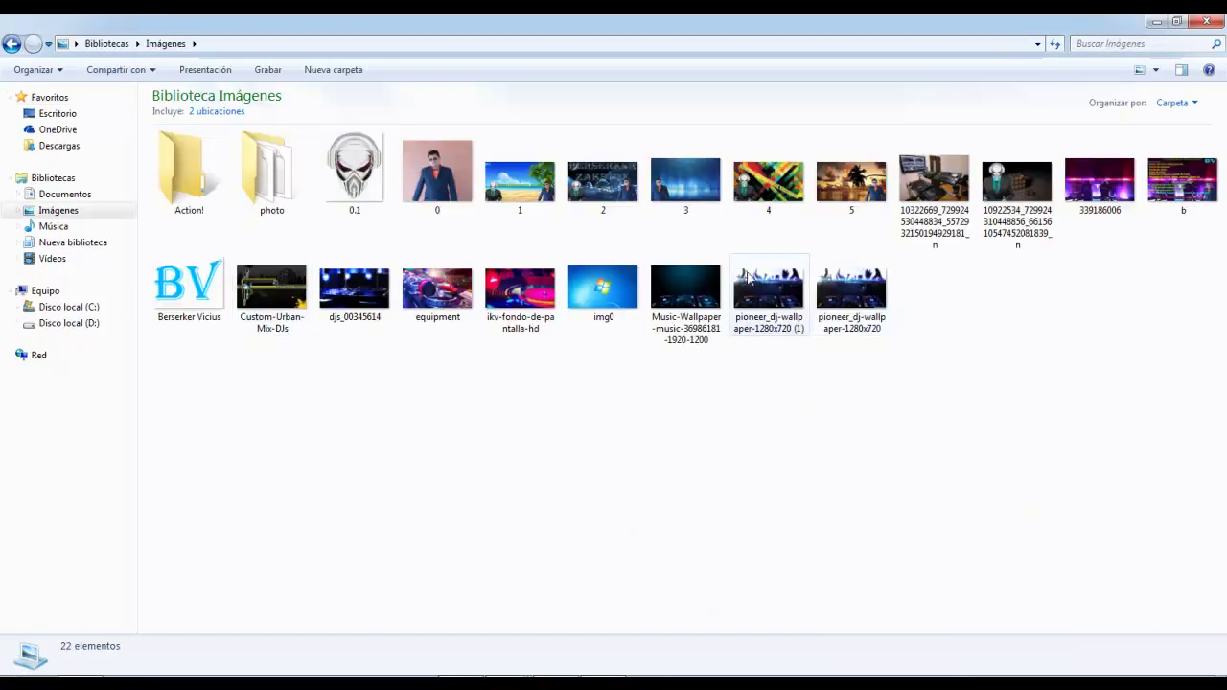
Step: Delete the image file 3 from the Imágenes library, sending it to the Recycle Bin
click(689, 216)
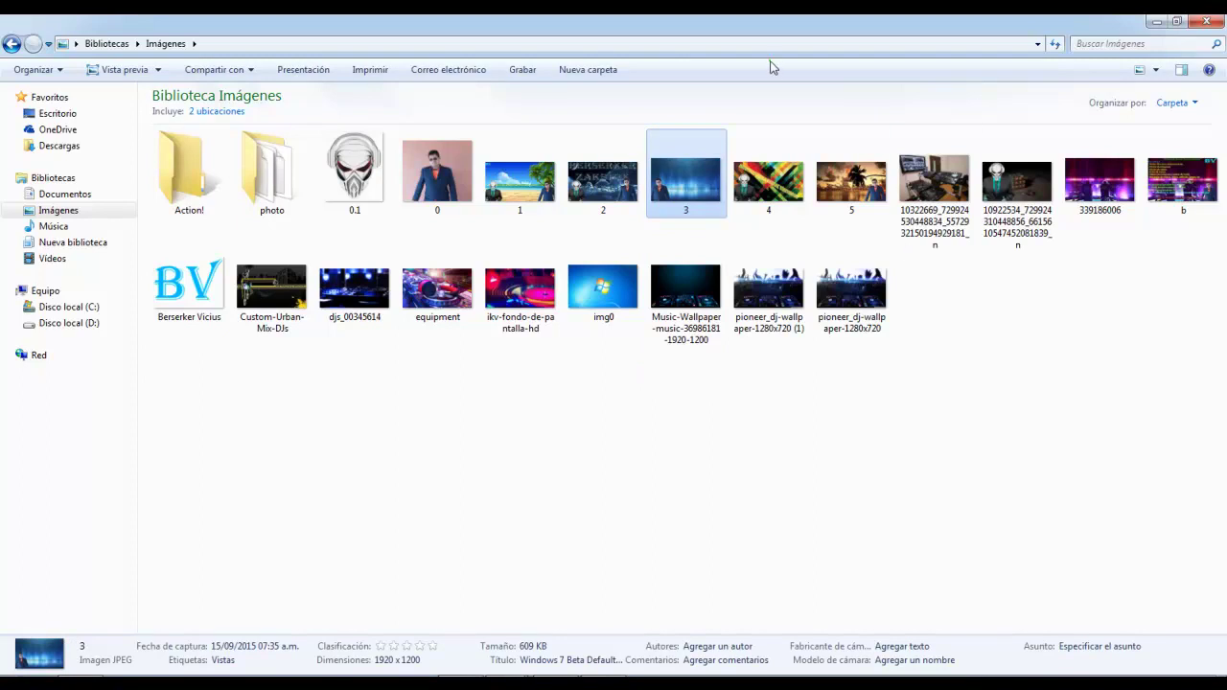
right_click(699, 150)
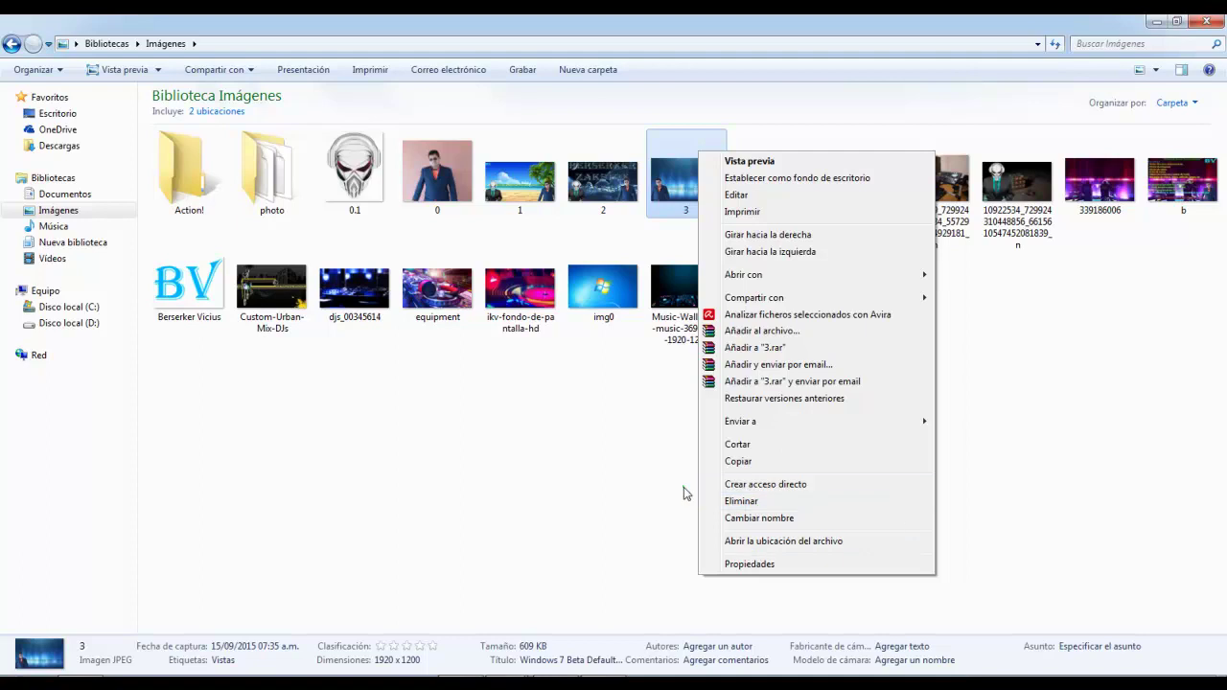
click(657, 241)
click(677, 207)
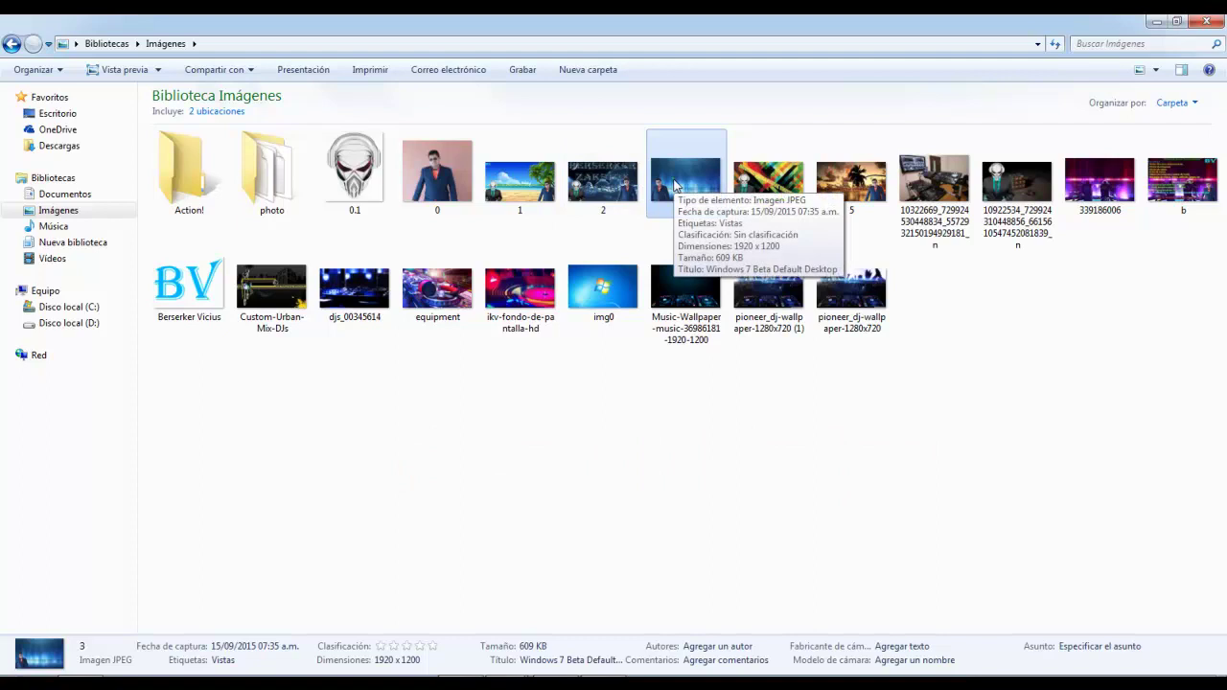
key(Delete)
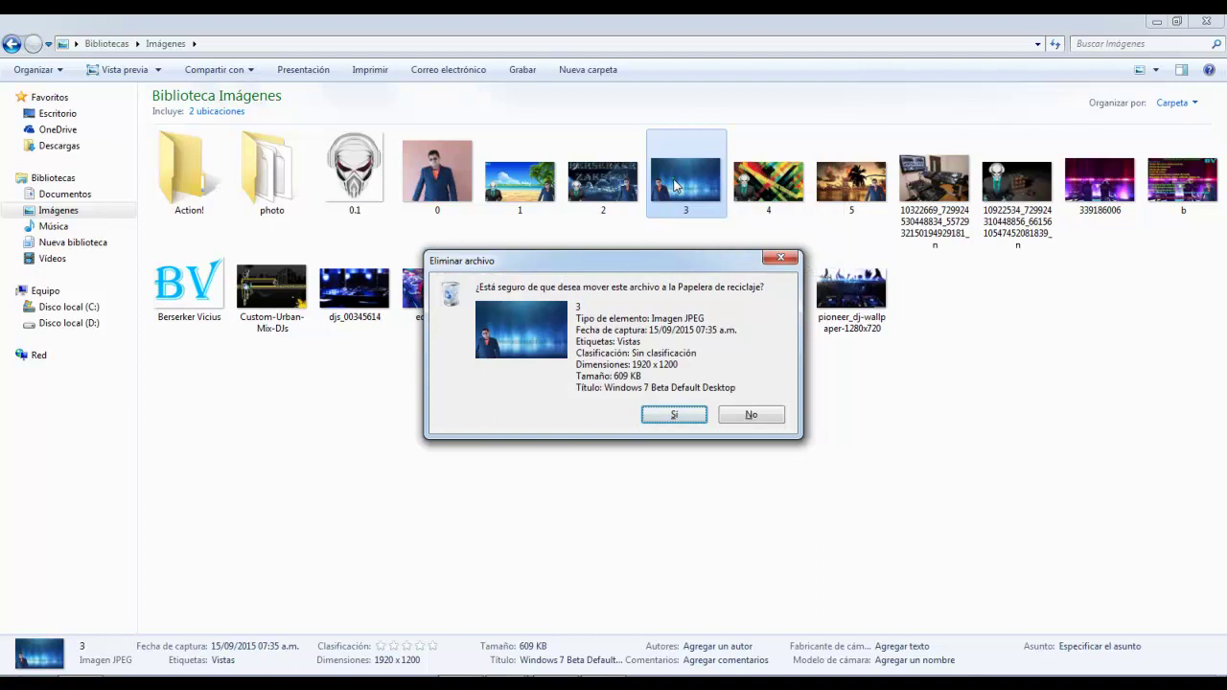
key(Return)
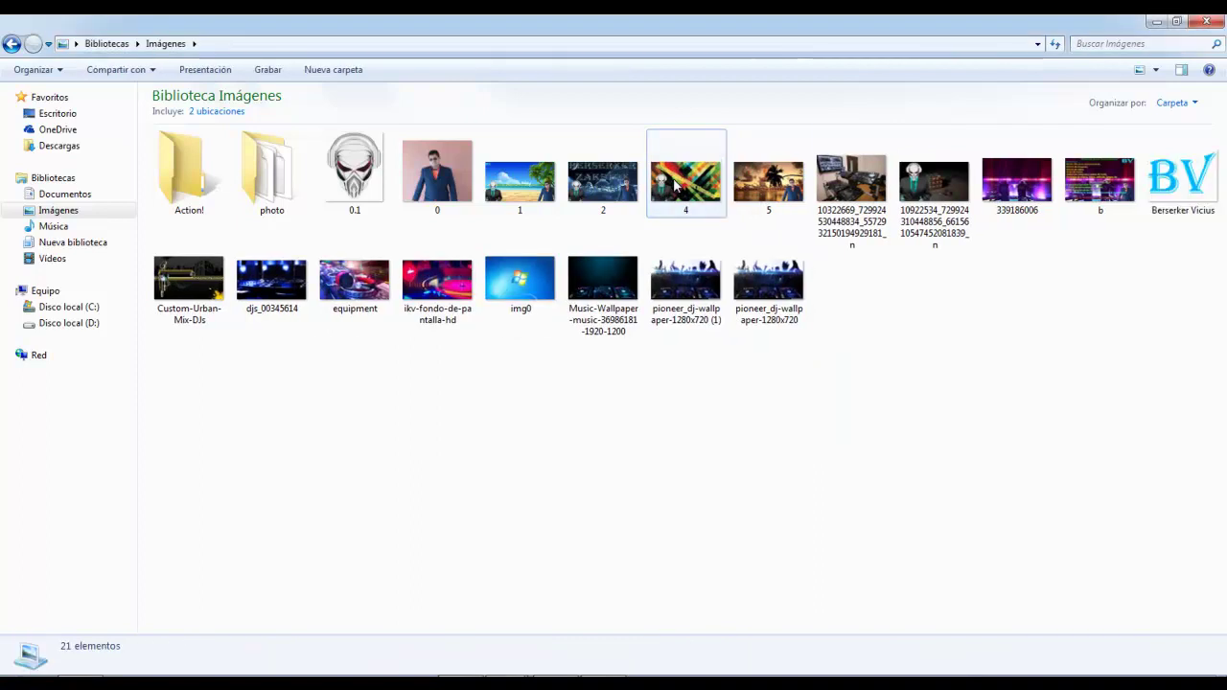
Step: Minimize the Imágenes library, inspect the deleted image 3 in the Recycle Bin, and close the bin's window
click(1157, 21)
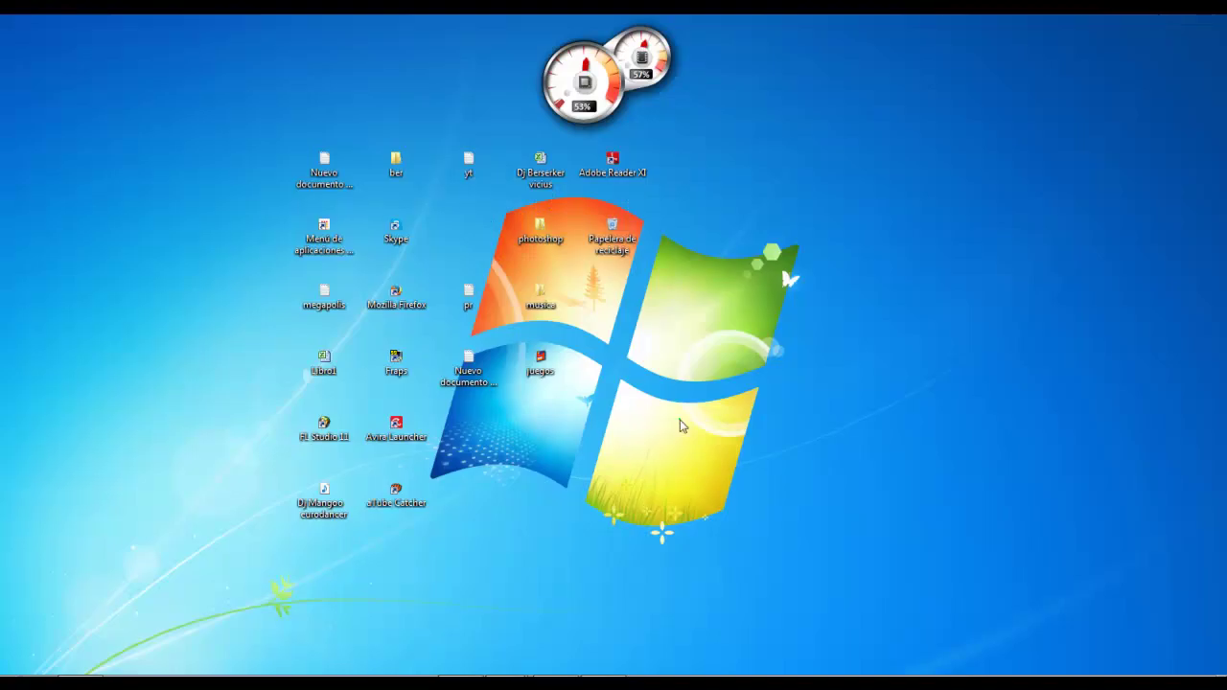
mouse_move(514, 671)
click(542, 633)
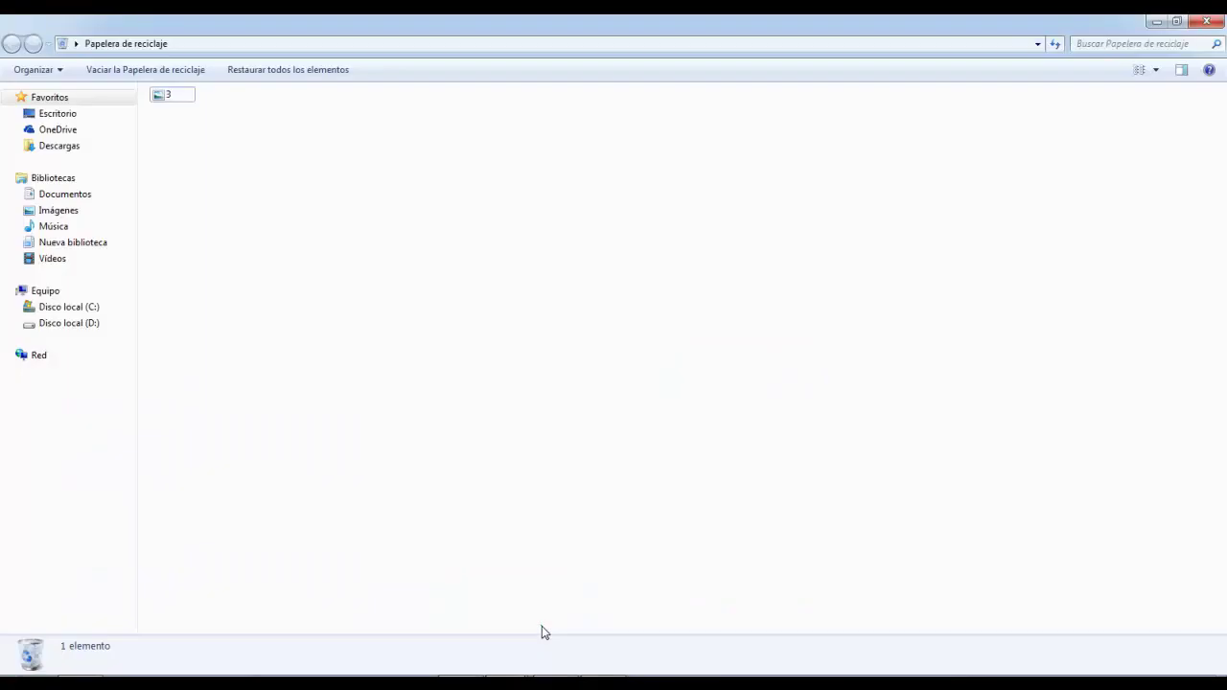
click(167, 96)
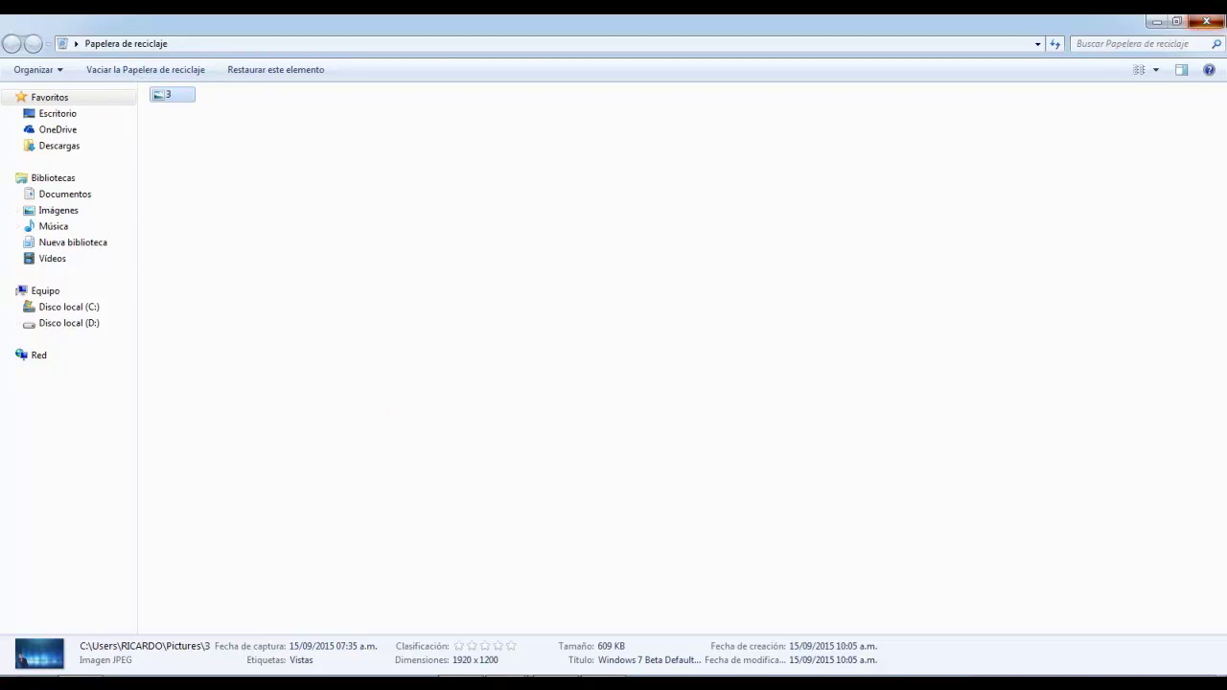
click(1205, 20)
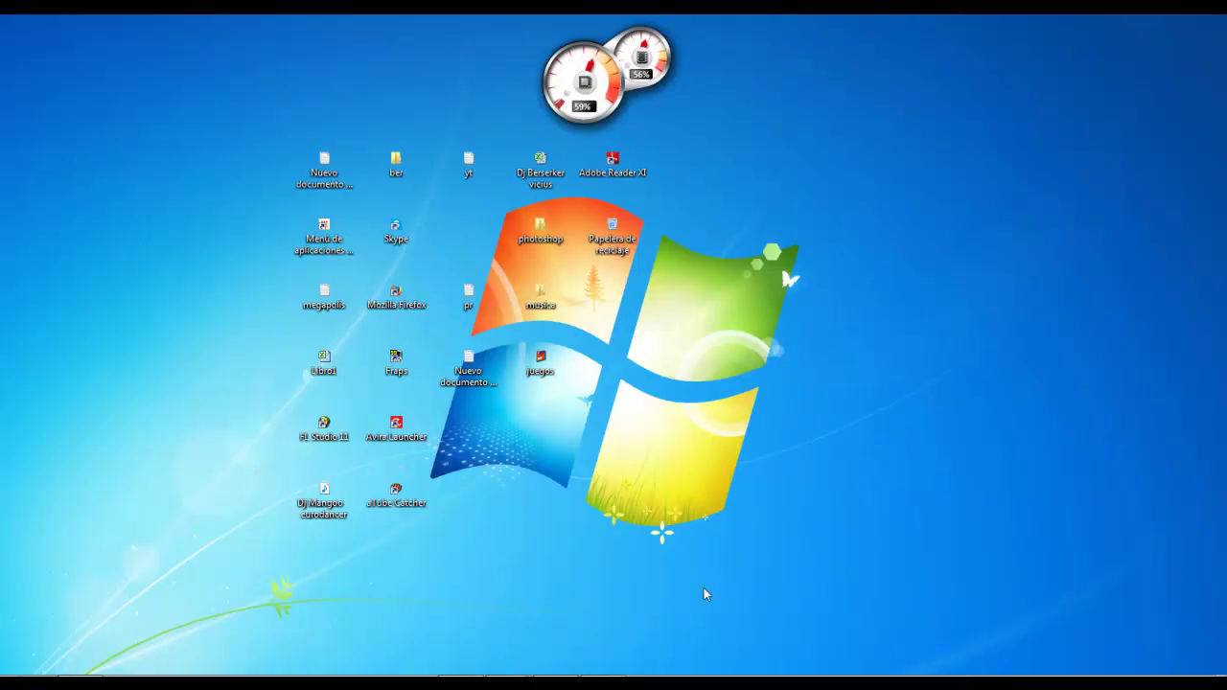